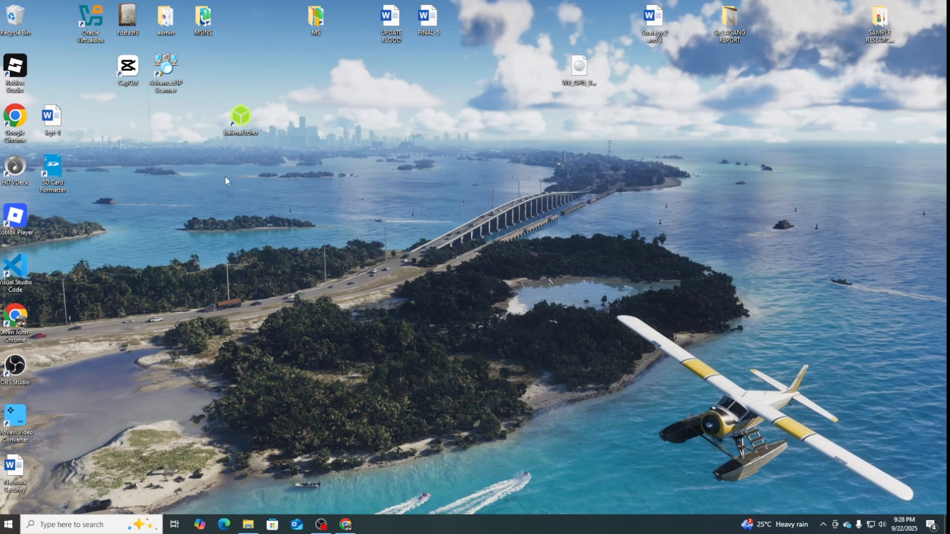
- Open Chrome with the existing profile and search the web for "ubuntu is linux iso"
{"action": "double_click", "coordinate": [16, 118]}
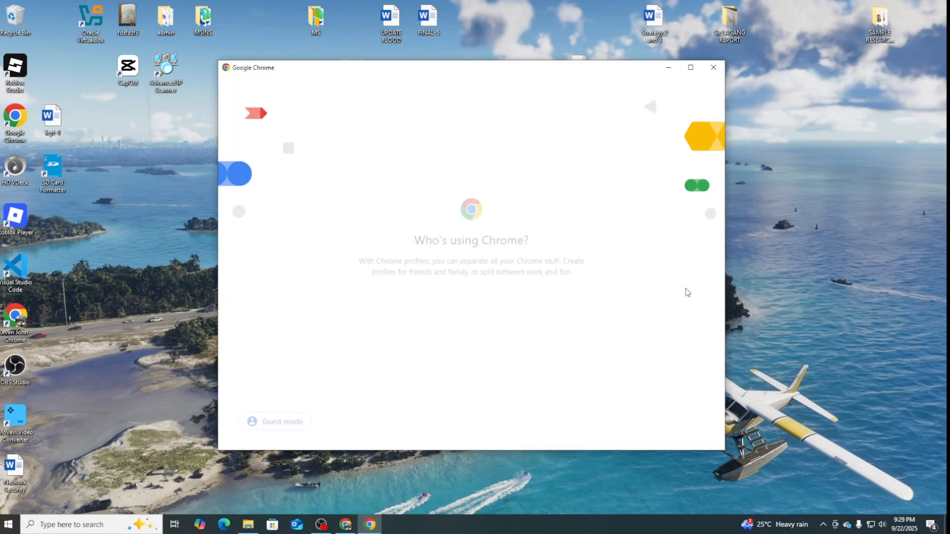
{"action": "left_click", "coordinate": [471, 289]}
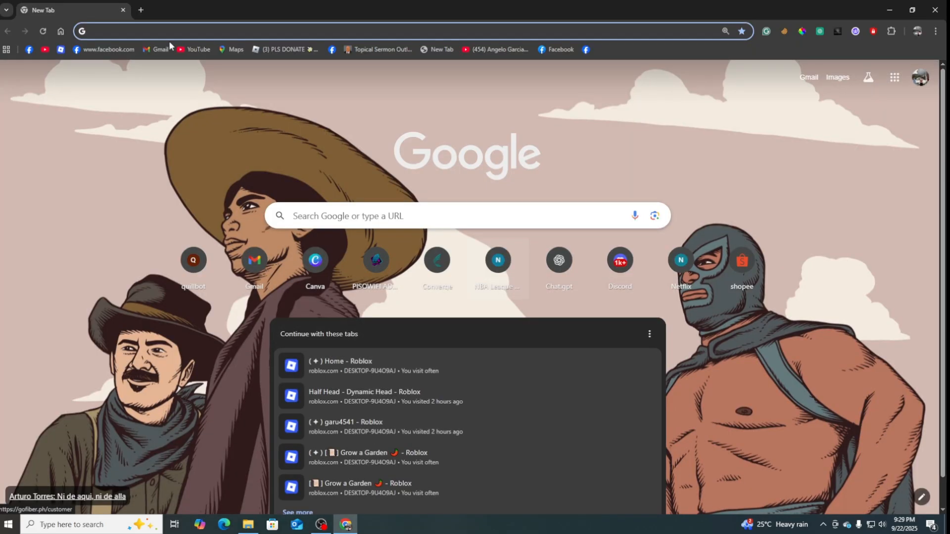
{"action": "left_click", "coordinate": [165, 29]}
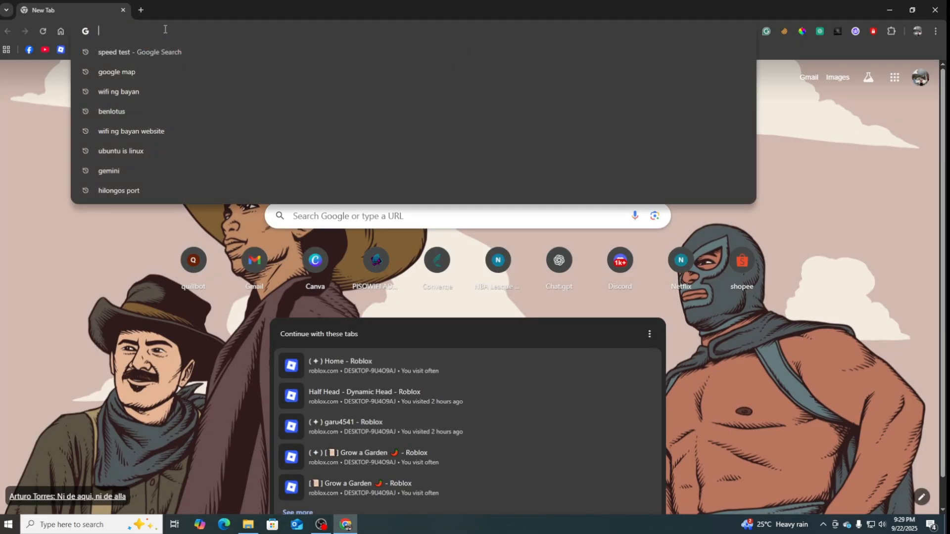
{"action": "type", "text": "u"}
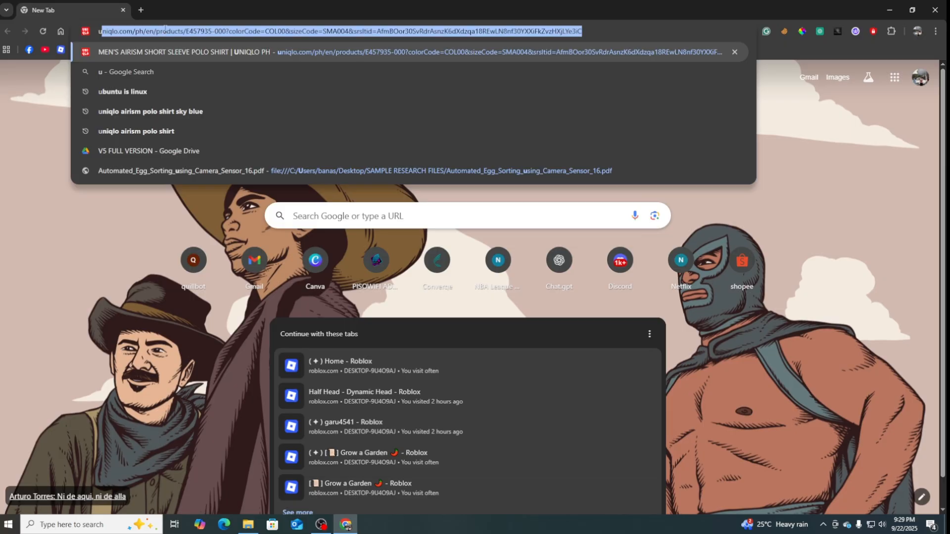
{"action": "type", "text": "buntu is linux iso"}
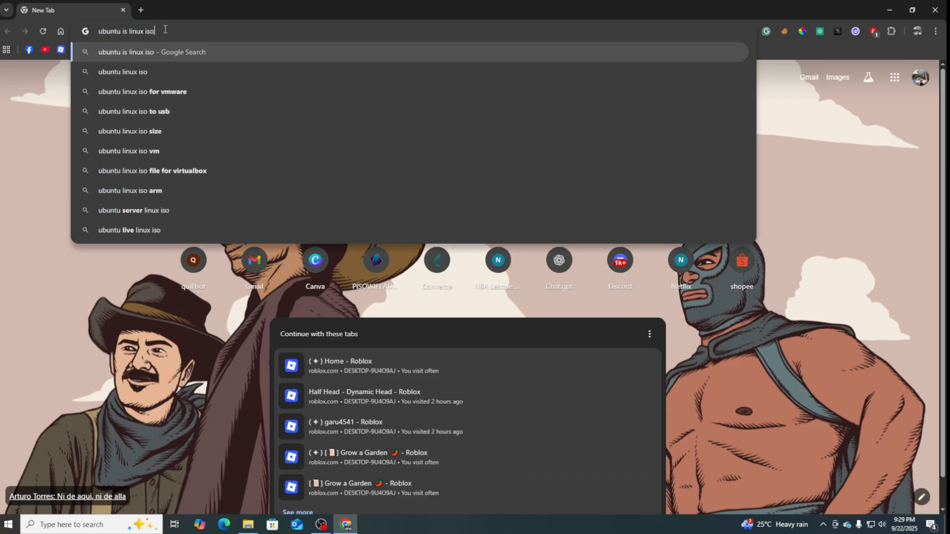
{"action": "key", "text": "Return"}
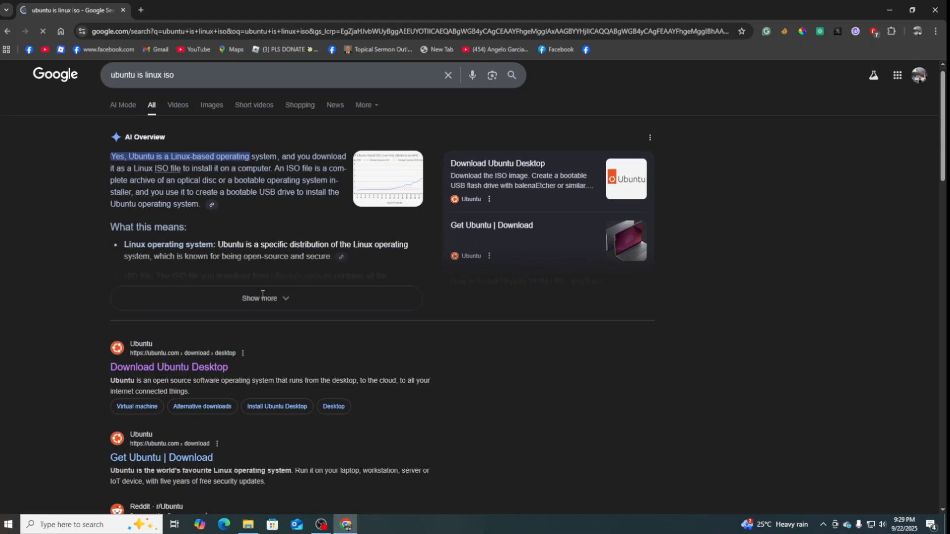
- Open the official Ubuntu Desktop download page and save the Ubuntu 24.04.3 LTS disc image to the Downloads folder
{"action": "scroll", "coordinate": [222, 247], "scroll_direction": "down", "scroll_amount": 1}
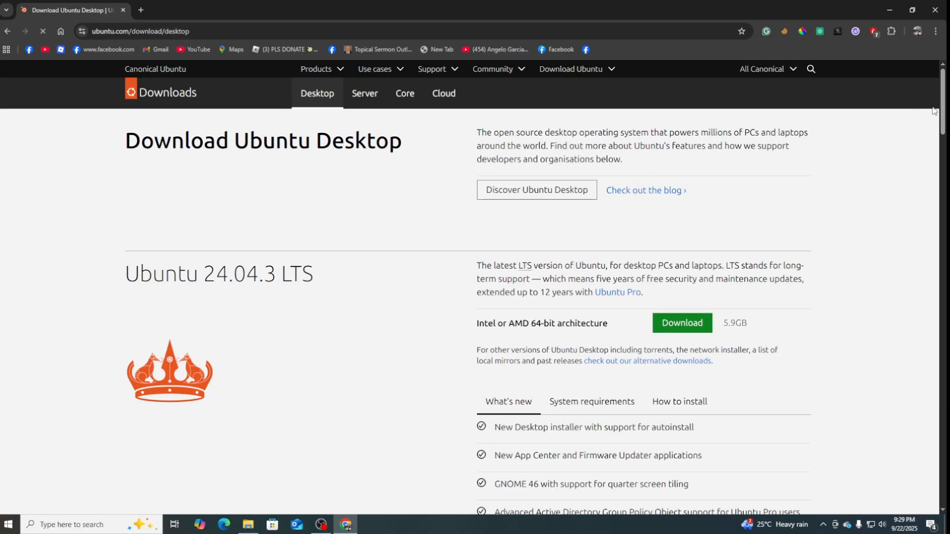
{"action": "scroll", "coordinate": [943, 103], "scroll_direction": "down", "scroll_amount": 3}
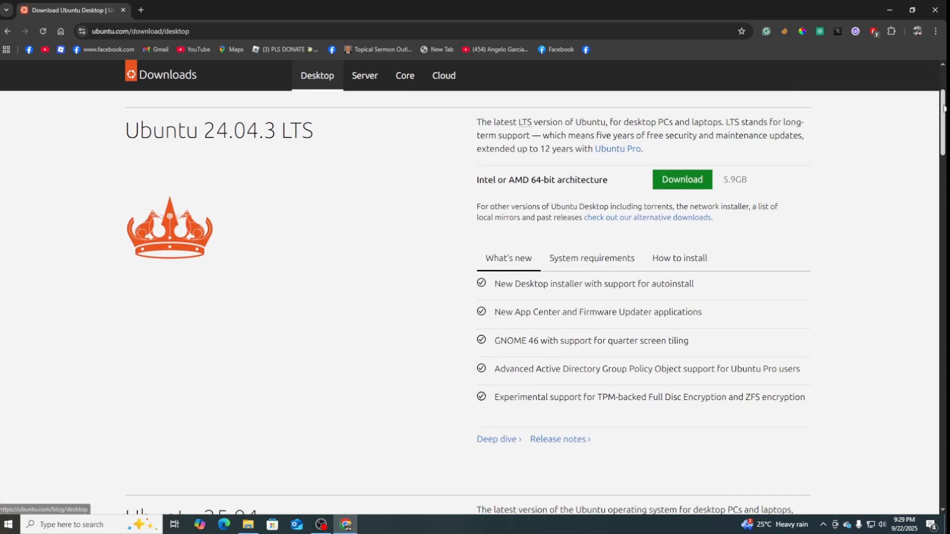
{"action": "scroll", "coordinate": [943, 107], "scroll_direction": "up", "scroll_amount": 3}
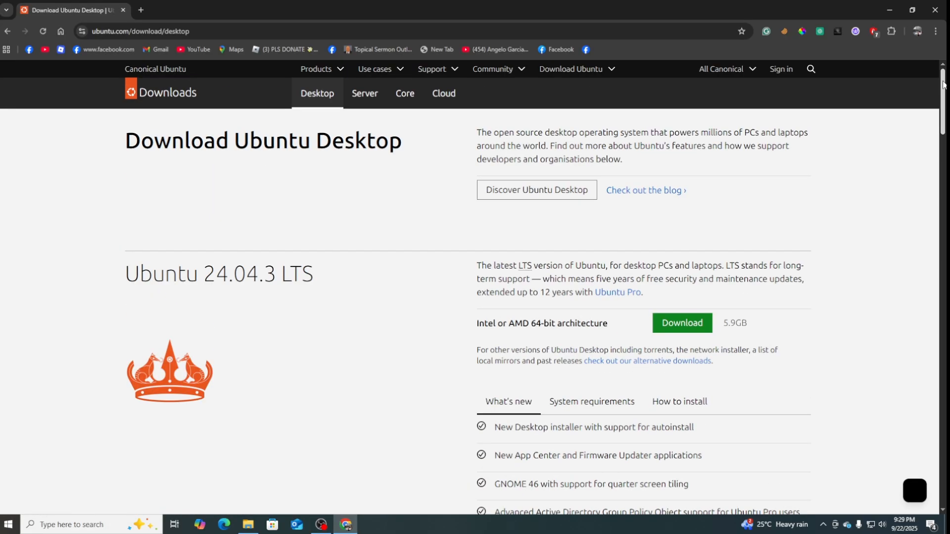
{"action": "left_click", "coordinate": [683, 328]}
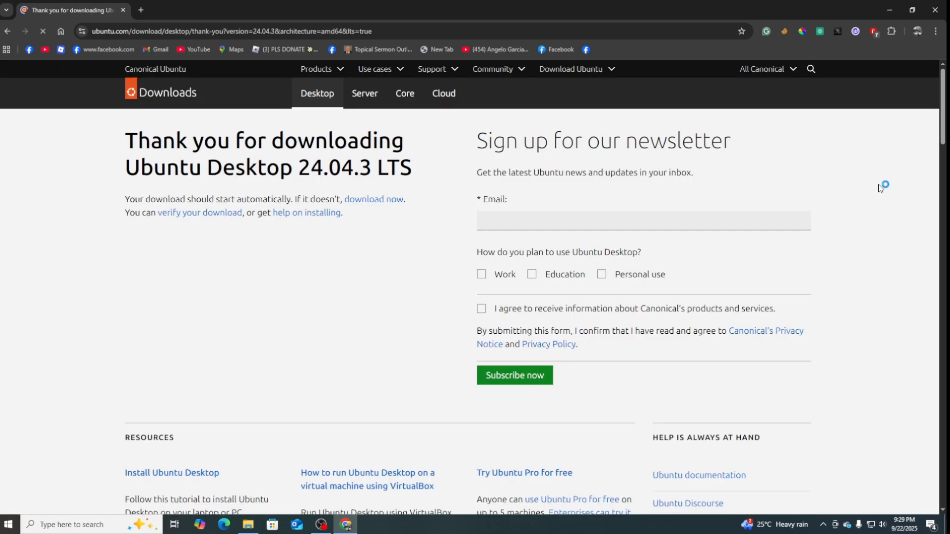
{"action": "scroll", "coordinate": [940, 104], "scroll_direction": "down", "scroll_amount": 3}
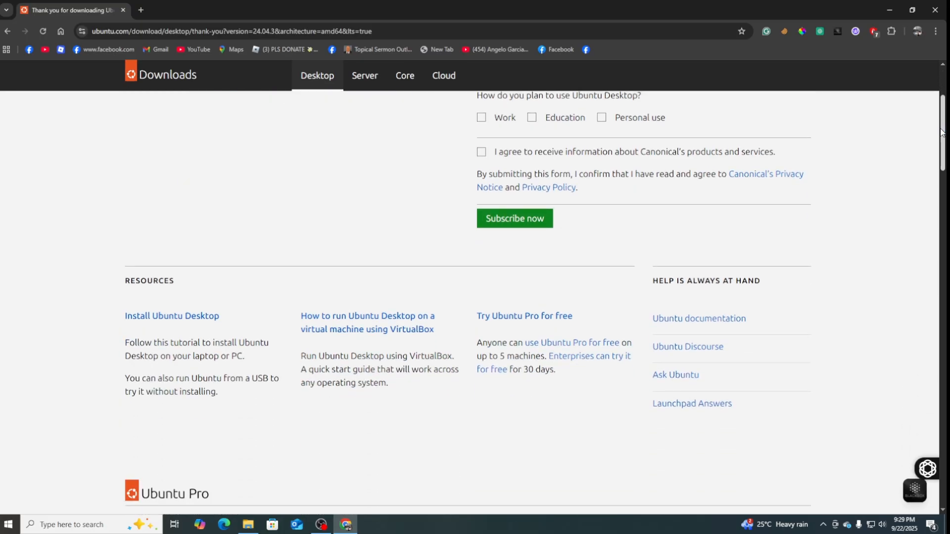
{"action": "scroll", "coordinate": [942, 106], "scroll_direction": "up", "scroll_amount": 2}
{"action": "scroll", "coordinate": [942, 107], "scroll_direction": "up", "scroll_amount": 2}
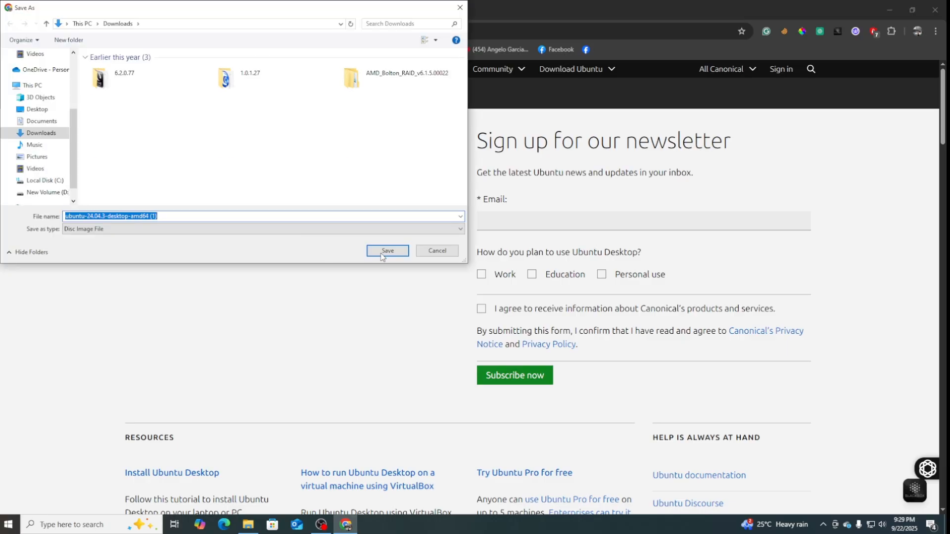
{"action": "left_click", "coordinate": [388, 250]}
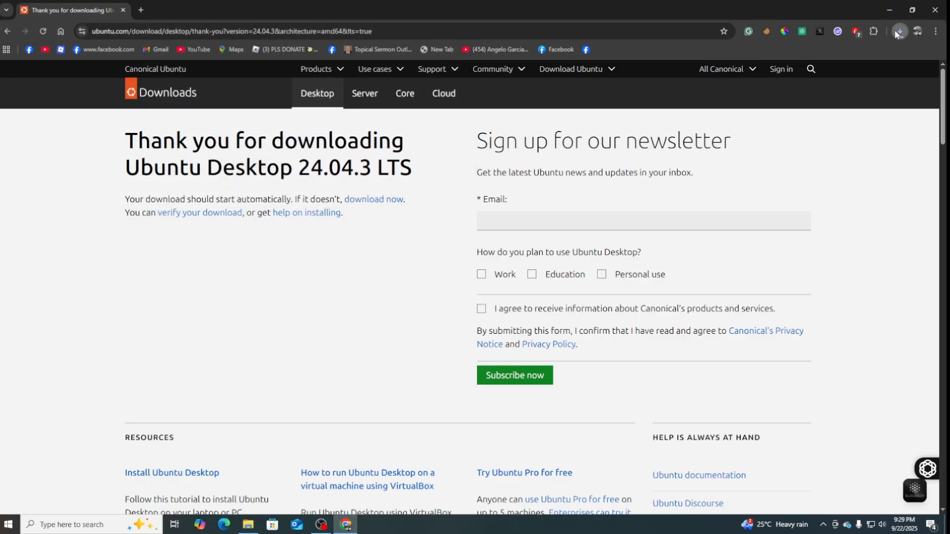
{"action": "left_click", "coordinate": [897, 32]}
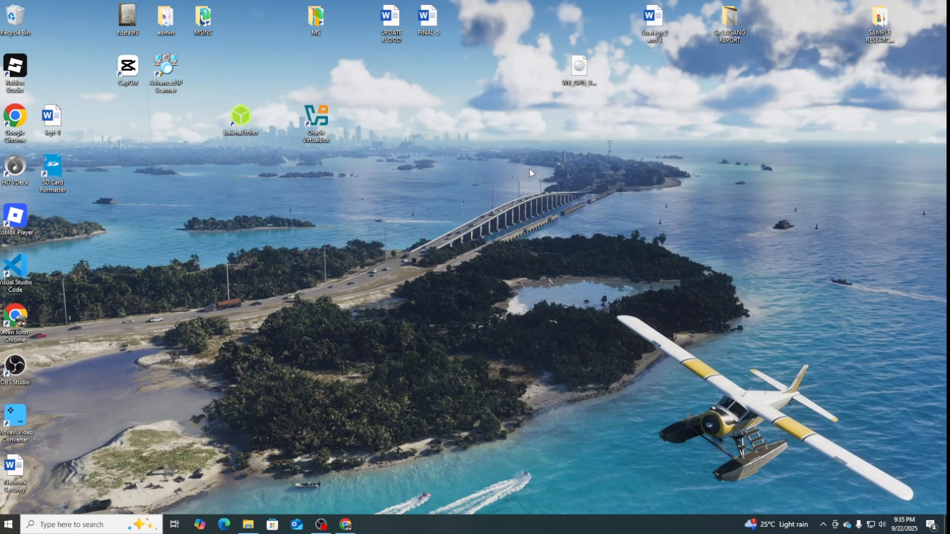
- Open Oracle VirtualBox and start a new virtual machine named Linux
{"action": "left_click", "coordinate": [322, 123]}
{"action": "double_click", "coordinate": [322, 122]}
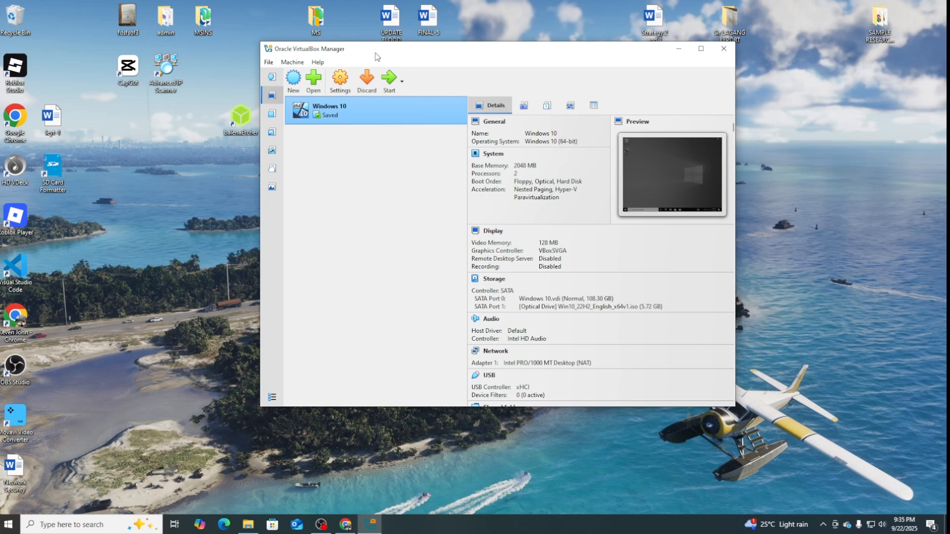
{"action": "mouse_move", "coordinate": [374, 56]}
{"action": "left_mouse_down"}
{"action": "mouse_move", "coordinate": [386, 41]}
{"action": "mouse_move", "coordinate": [373, 52]}
{"action": "left_mouse_up"}
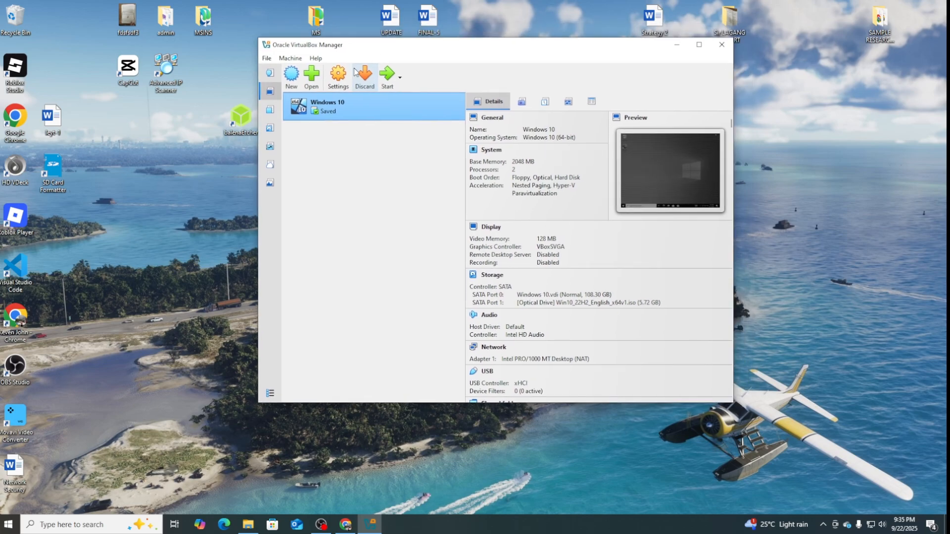
{"action": "left_click", "coordinate": [292, 74]}
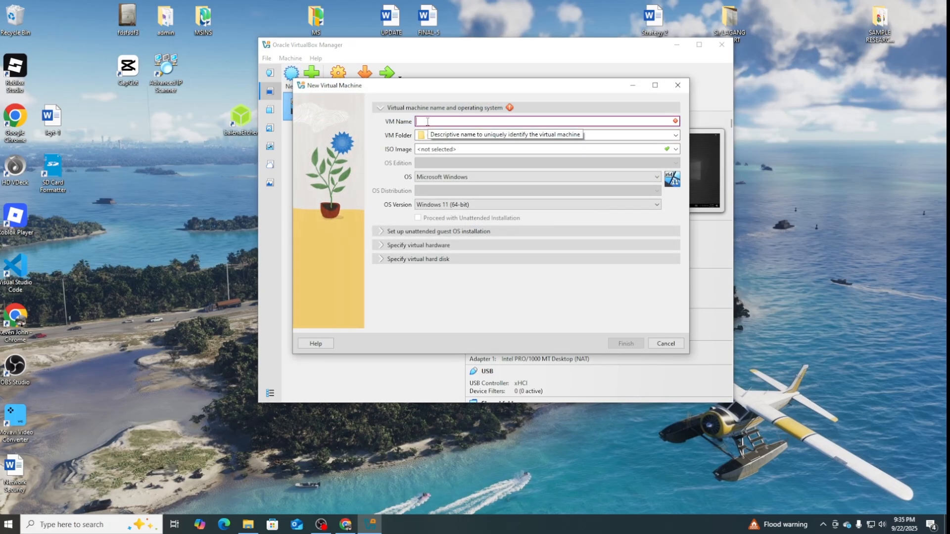
{"action": "type", "text": "Linu"}
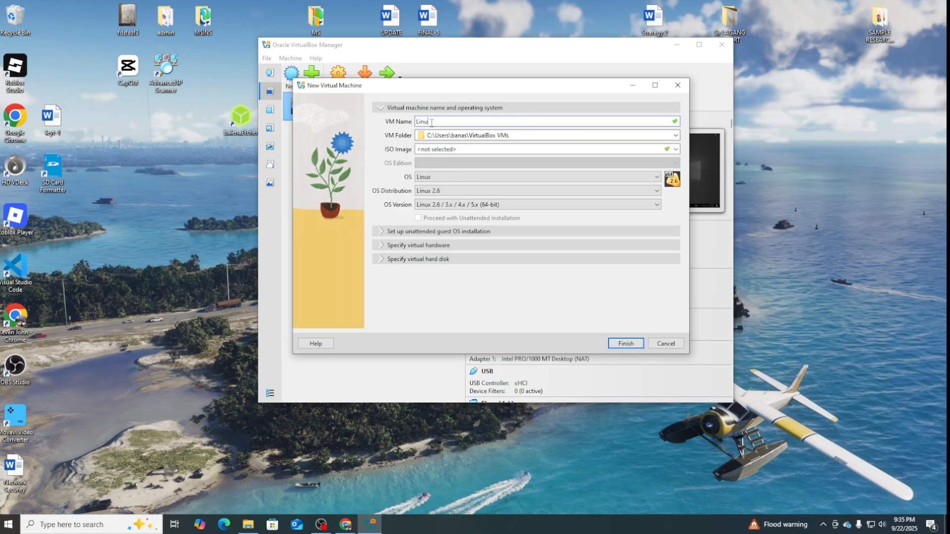
{"action": "type", "text": "x"}
- Set the virtual machine's ISO image to ubuntu-24.04.3-desktop-amd64 from the Downloads folder
{"action": "left_click", "coordinate": [676, 152]}
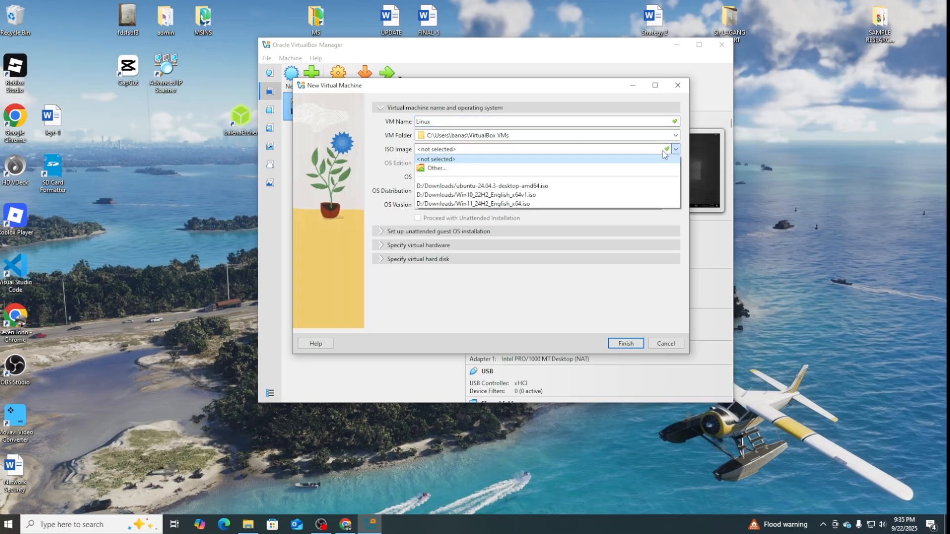
{"action": "left_click", "coordinate": [435, 168]}
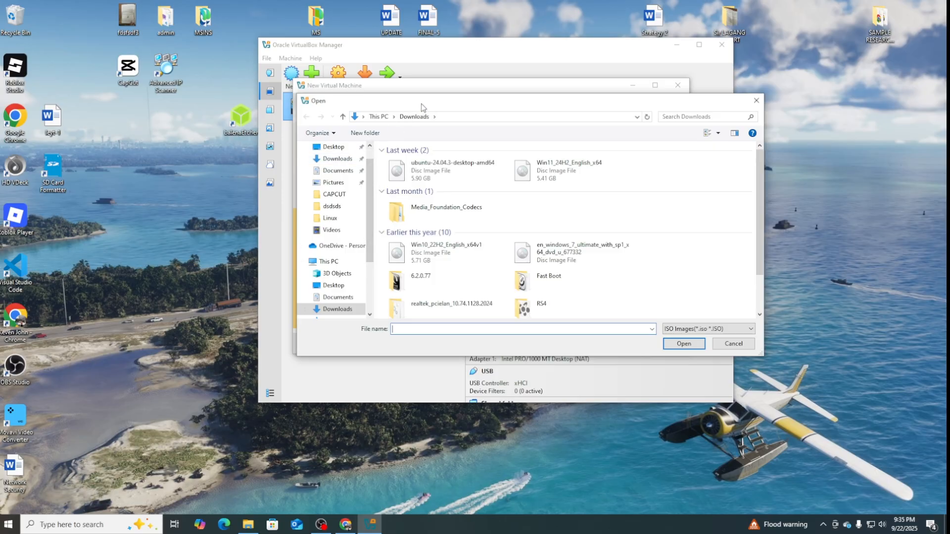
{"action": "left_click_drag", "start_coordinate": [421, 103], "coordinate": [427, 65]}
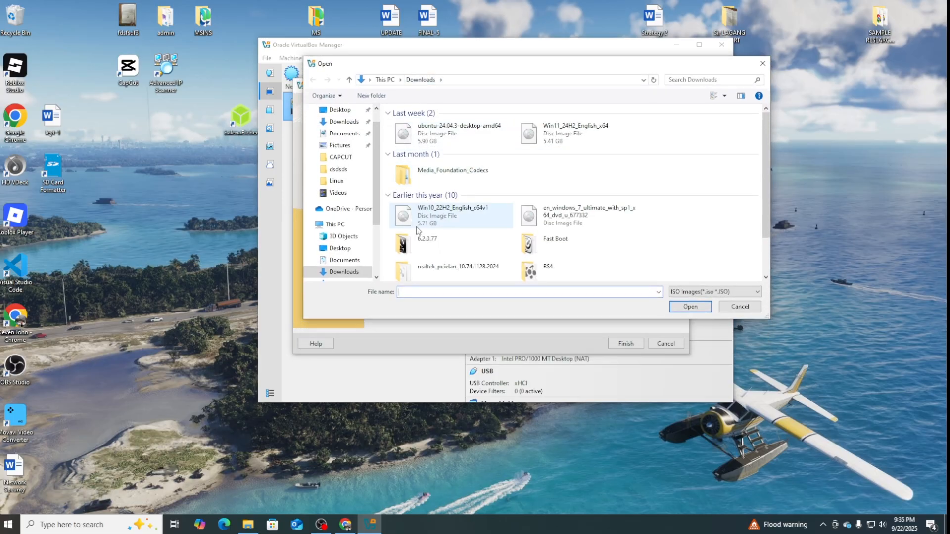
{"action": "left_click", "coordinate": [448, 130]}
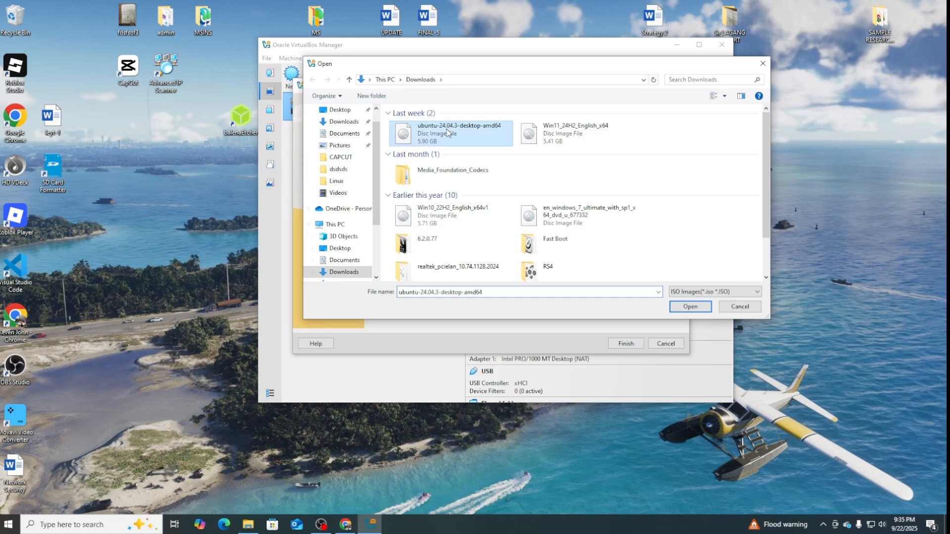
{"action": "left_click", "coordinate": [689, 306]}
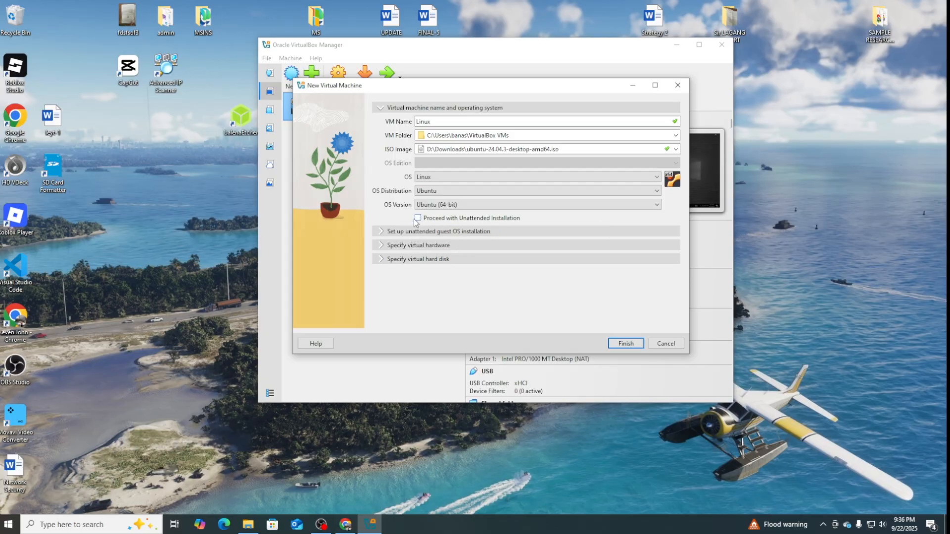
- Set the virtual hardware to 1981 MB of base memory and 2 CPUs
{"action": "left_click", "coordinate": [384, 245]}
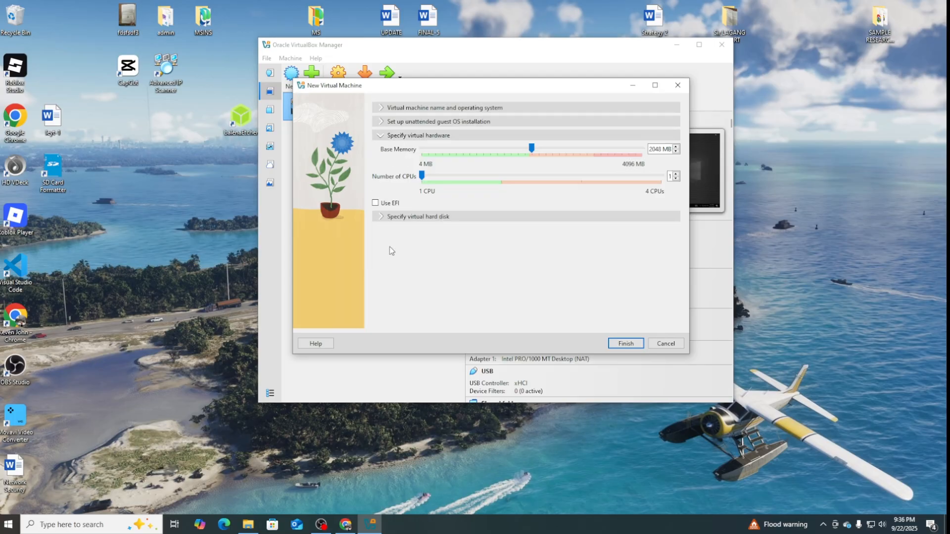
{"action": "left_click", "coordinate": [435, 149]}
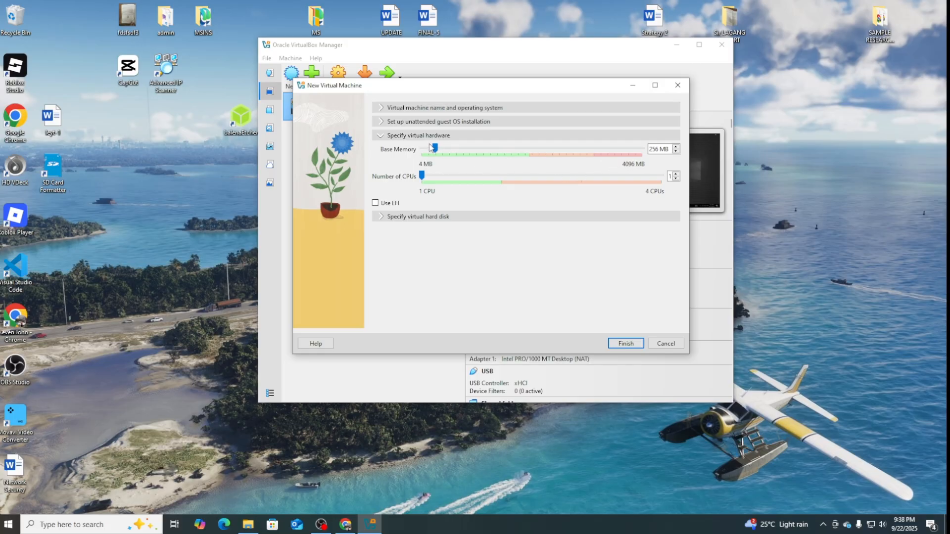
{"action": "left_click_drag", "start_coordinate": [434, 152], "coordinate": [525, 158]}
{"action": "left_click_drag", "start_coordinate": [423, 177], "coordinate": [491, 183]}
- Set the new VDI virtual hard disk's size to about 102.49 GB and finish creating the virtual machine
{"action": "left_click", "coordinate": [383, 217]}
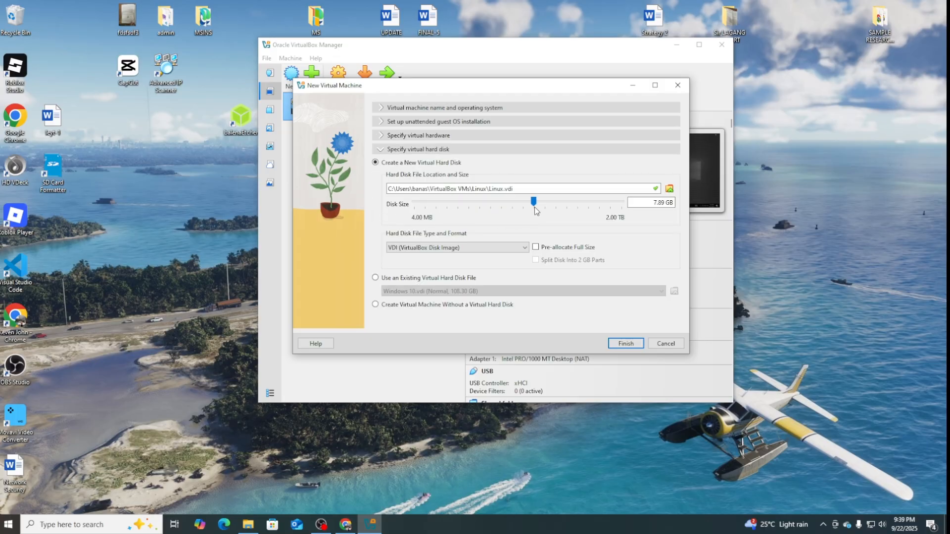
{"action": "left_click_drag", "start_coordinate": [534, 204], "coordinate": [535, 205]}
{"action": "mouse_move", "coordinate": [533, 206]}
{"action": "left_mouse_down"}
{"action": "mouse_move", "coordinate": [513, 207]}
{"action": "mouse_move", "coordinate": [538, 208]}
{"action": "left_mouse_up"}
{"action": "left_click_drag", "start_coordinate": [555, 205], "coordinate": [576, 207]}
{"action": "mouse_move", "coordinate": [564, 202]}
{"action": "left_click", "coordinate": [622, 346]}
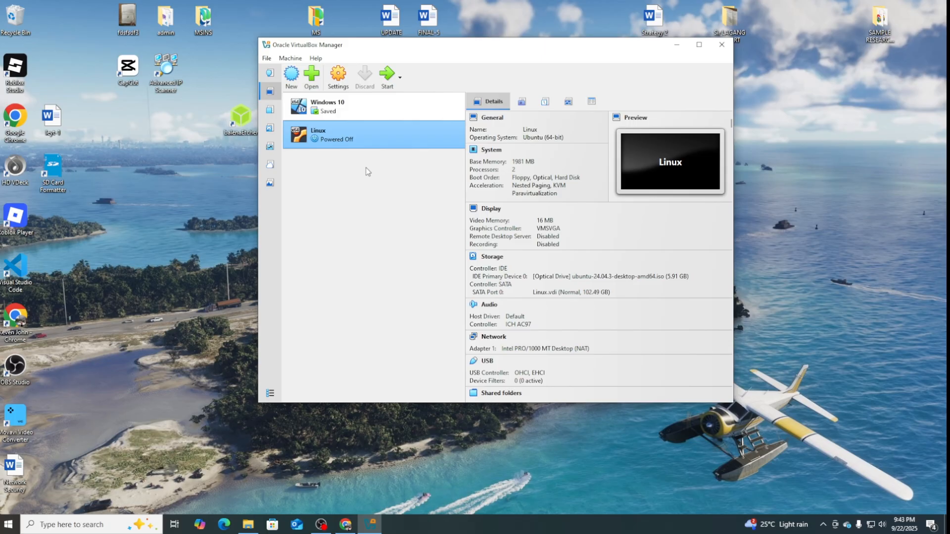
- Start the Linux virtual machine and boot the Try or Install Ubuntu entry
{"action": "double_click", "coordinate": [366, 135]}
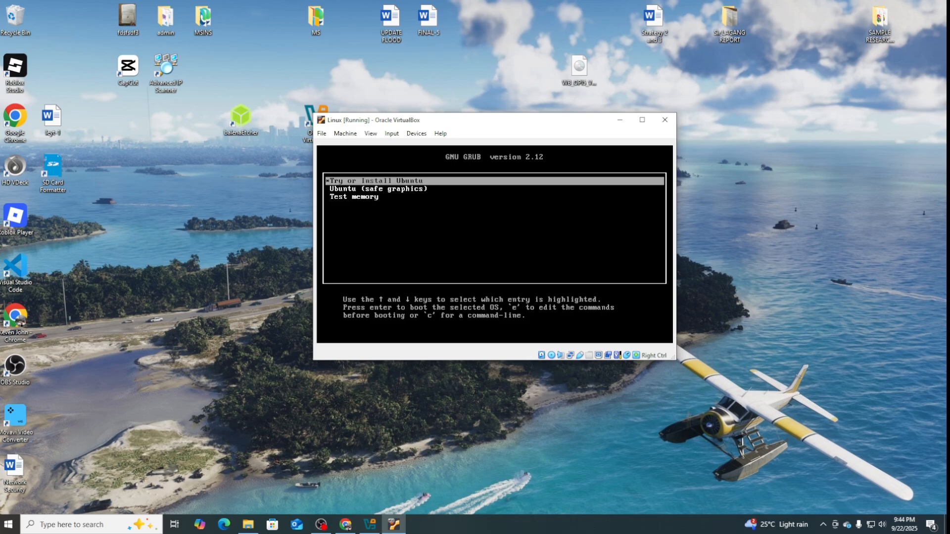
{"action": "key", "text": "Return"}
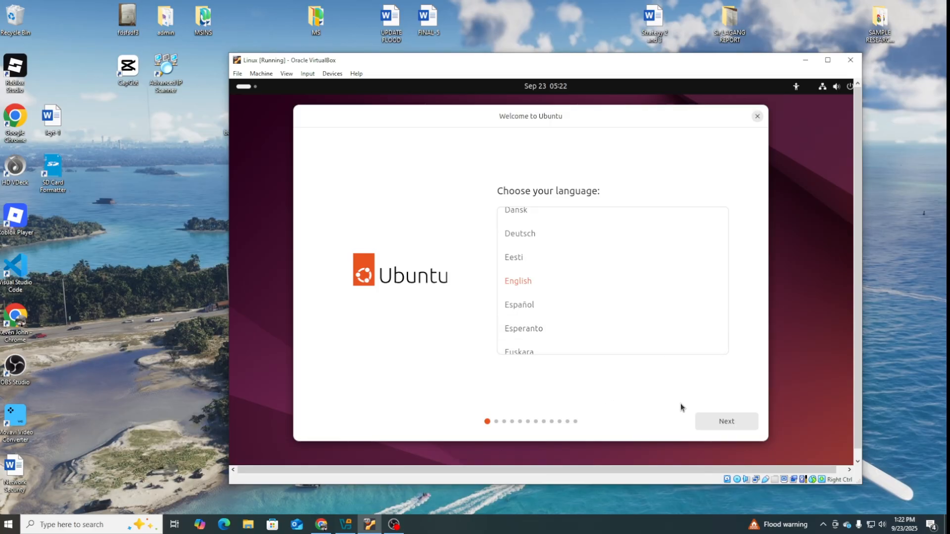
- Advance the Ubuntu installer to the proprietary software page, keeping English, the wired connection and Interactive installation
{"action": "left_click", "coordinate": [730, 420]}
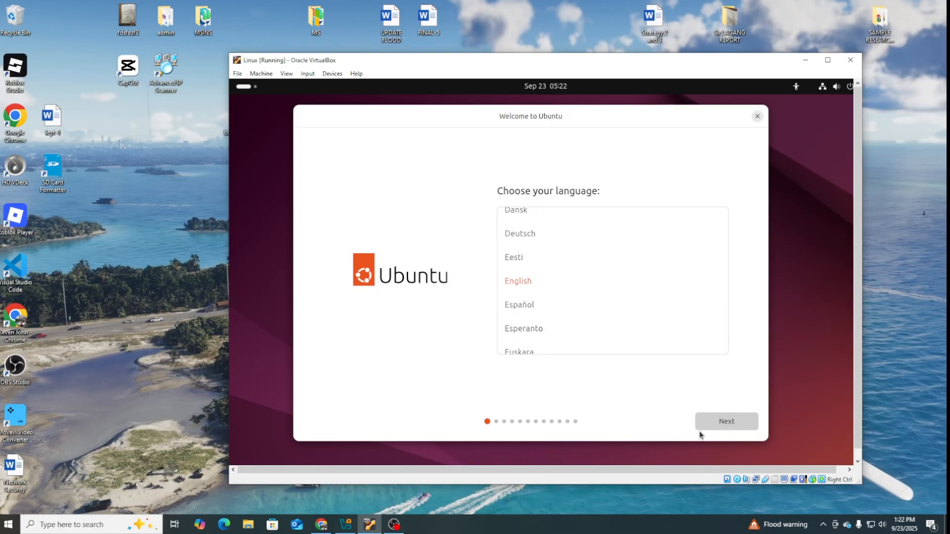
{"action": "left_click", "coordinate": [726, 421]}
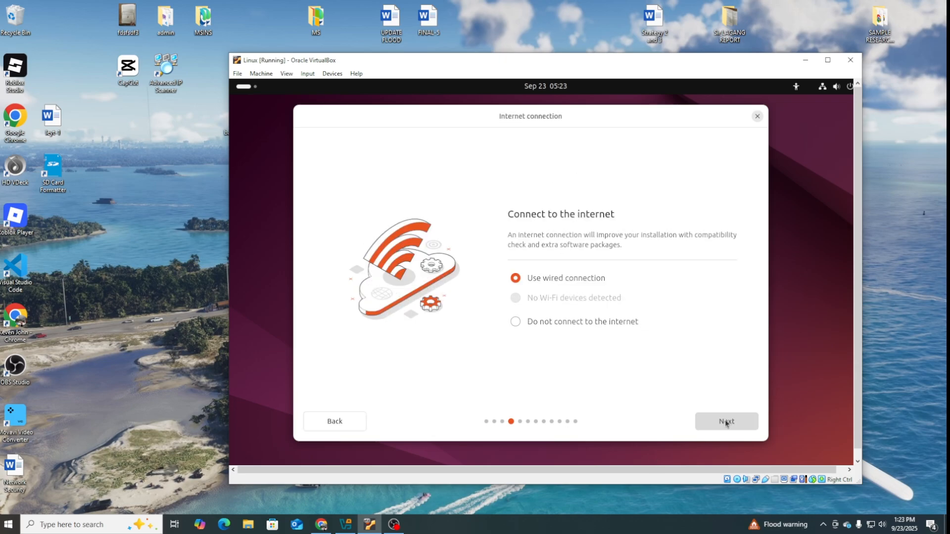
{"action": "left_click", "coordinate": [721, 422]}
{"action": "left_click", "coordinate": [737, 428]}
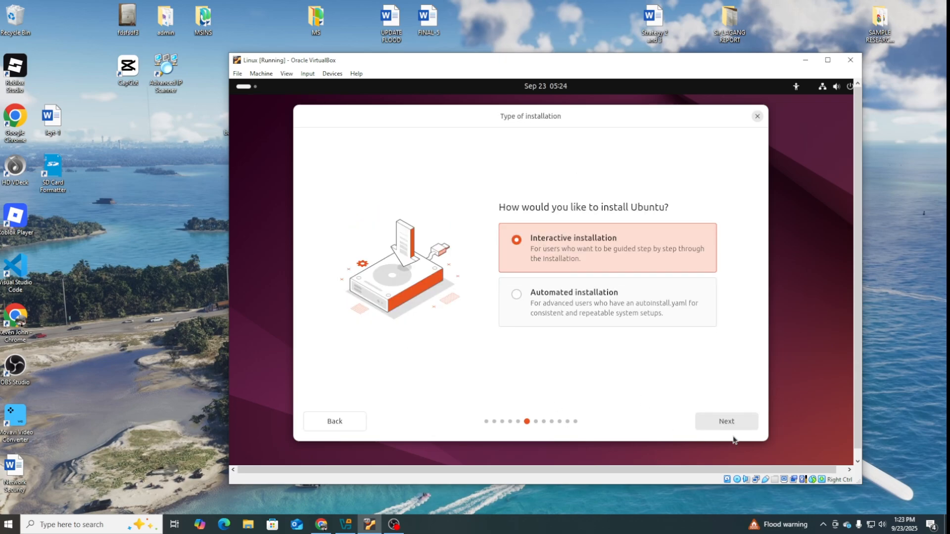
{"action": "left_click", "coordinate": [727, 421]}
{"action": "left_click", "coordinate": [726, 421]}
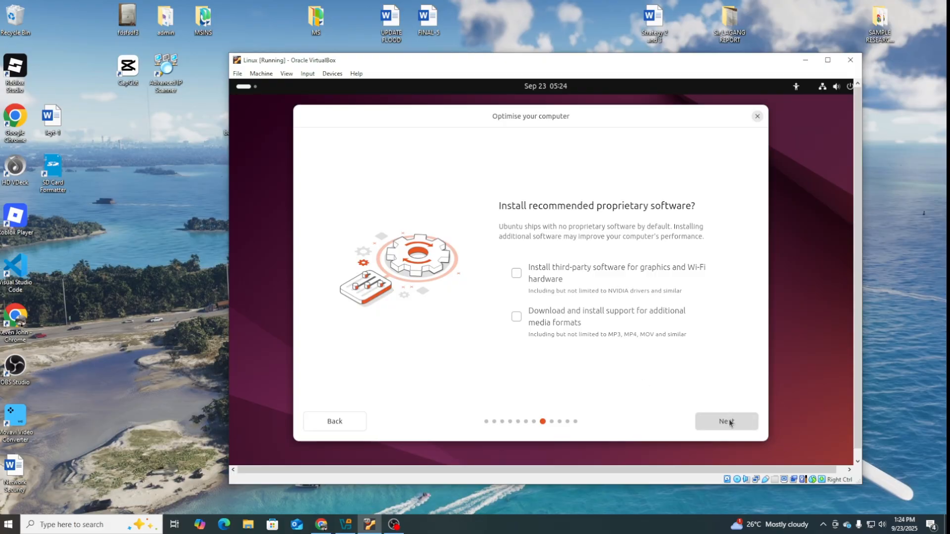
- Enable installing third-party software for graphics and Wi-Fi hardware and support for additional media formats
{"action": "left_click", "coordinate": [517, 274]}
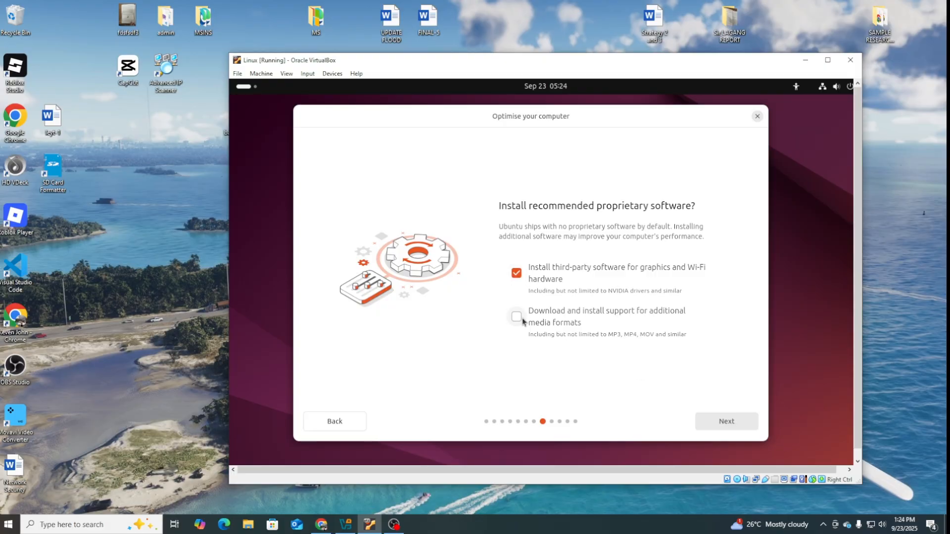
{"action": "left_click", "coordinate": [516, 317]}
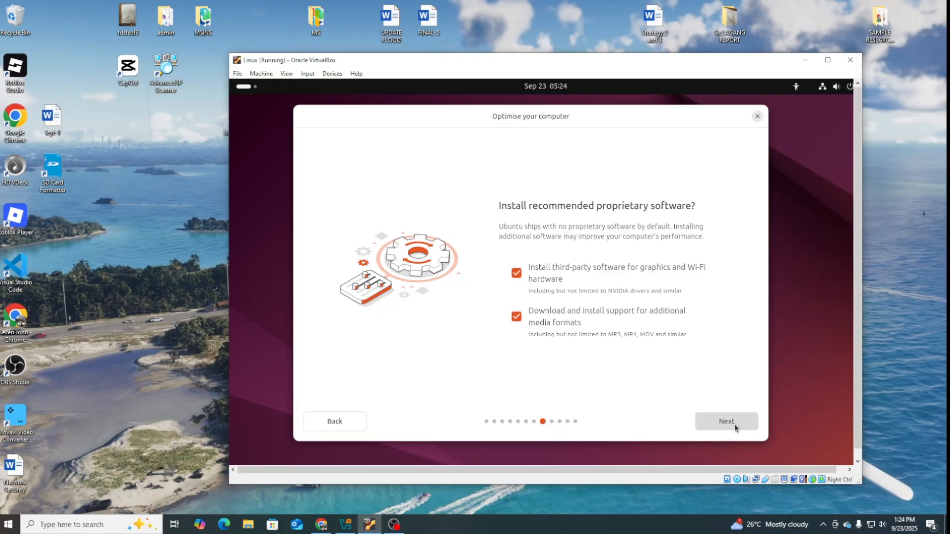
- Advance through the disk setup, keeping Erase disk and install Ubuntu without advanced features
{"action": "left_click", "coordinate": [736, 429]}
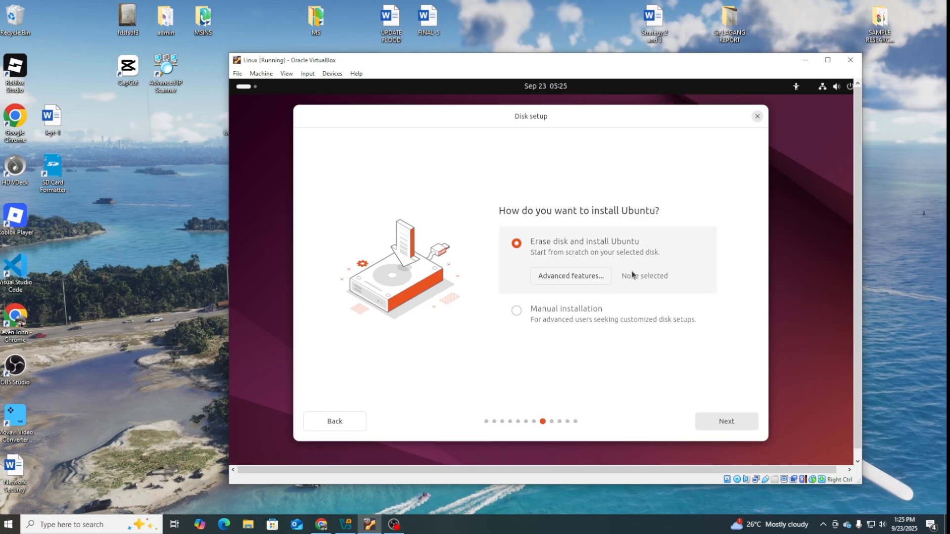
{"action": "left_click", "coordinate": [719, 419]}
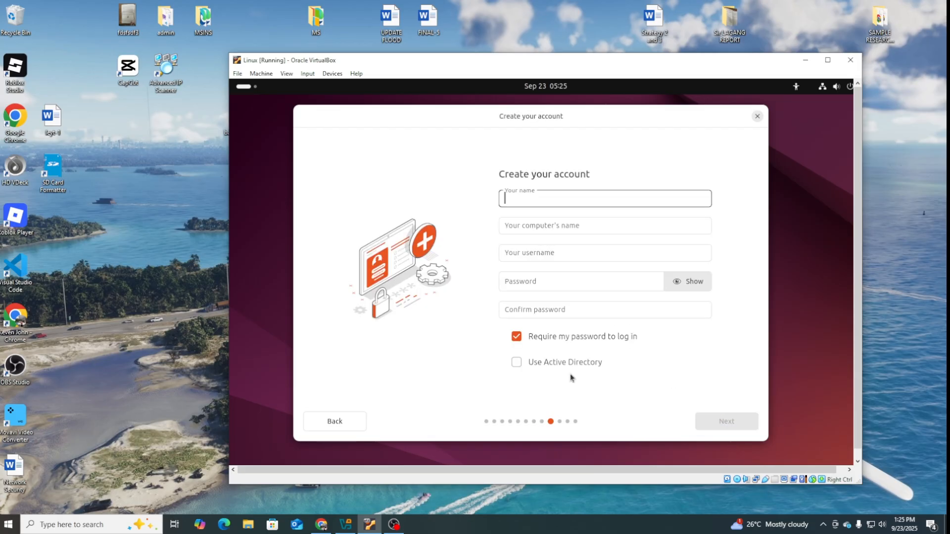
- Enter the user's name for the new account, correcting its last letter and keeping the suggested computer name and username
{"action": "type", "text": "keveb"}
{"action": "key", "text": "Tab"}
{"action": "key", "text": "Tab"}
{"action": "key", "text": "Tab"}
{"action": "left_click", "coordinate": [542, 197]}
{"action": "key", "text": "BackSpace"}
{"action": "type", "text": "n"}
- Enter the account password and repeat it in the password confirmation, keeping the password required to log in
{"action": "left_click", "coordinate": [530, 284]}
{"action": "type", "text": "•••••••••"}
{"action": "left_click", "coordinate": [562, 307]}
{"action": "type", "text": "•••••••••"}
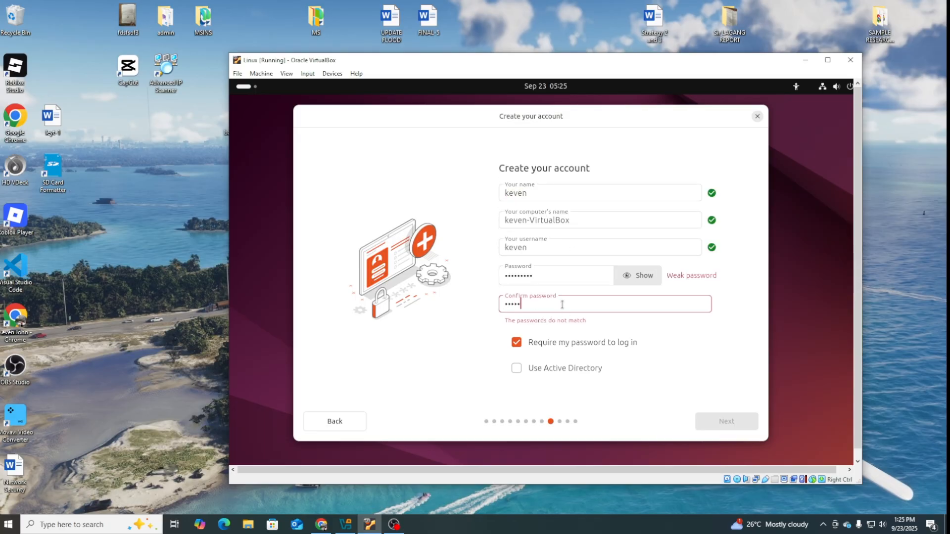
- Continue to the review of the choices and start installing Ubuntu on the VBOX HARDDISK sda
{"action": "left_click", "coordinate": [740, 417]}
{"action": "left_click", "coordinate": [725, 421]}
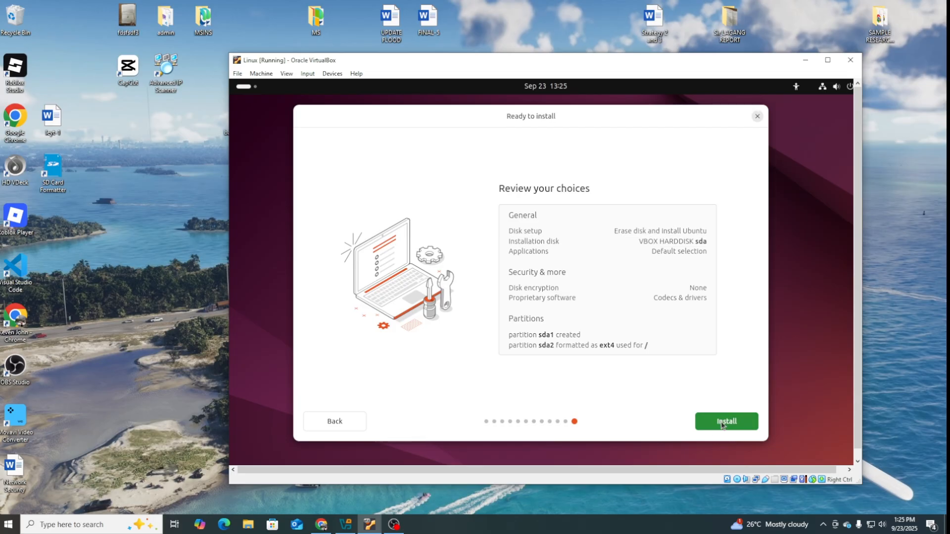
{"action": "left_click", "coordinate": [722, 424]}
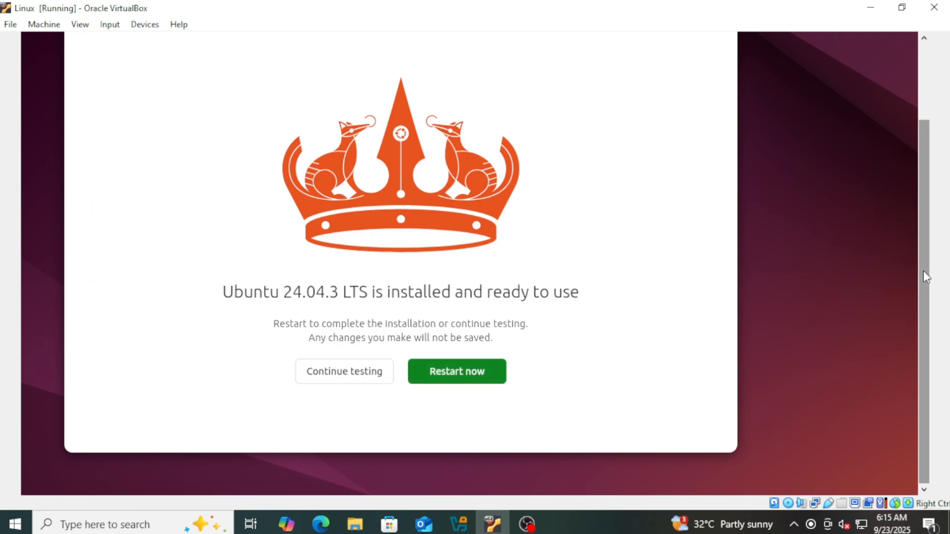
- Restart the virtual machine to complete the installation and continue booting into the installed Ubuntu system
{"action": "left_click_drag", "start_coordinate": [923, 272], "coordinate": [923, 240]}
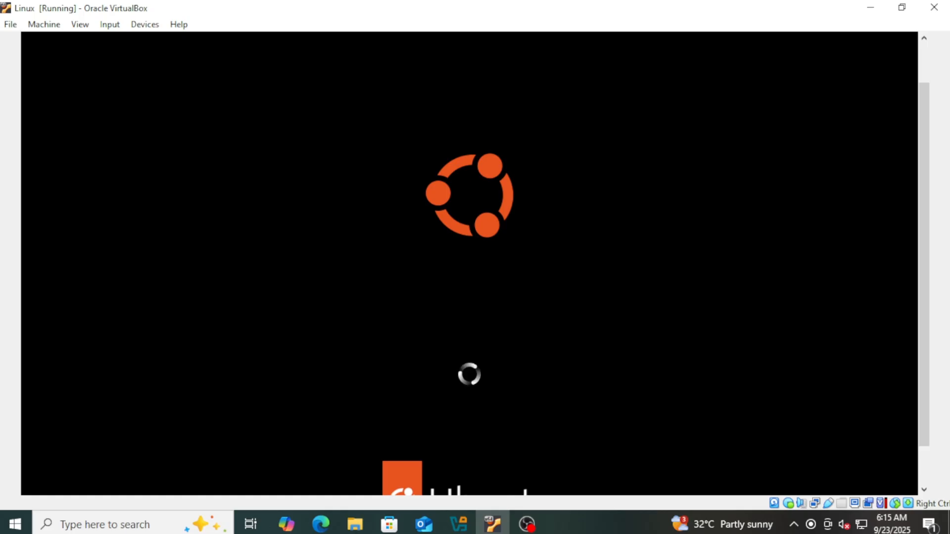
{"action": "key", "text": "Return"}
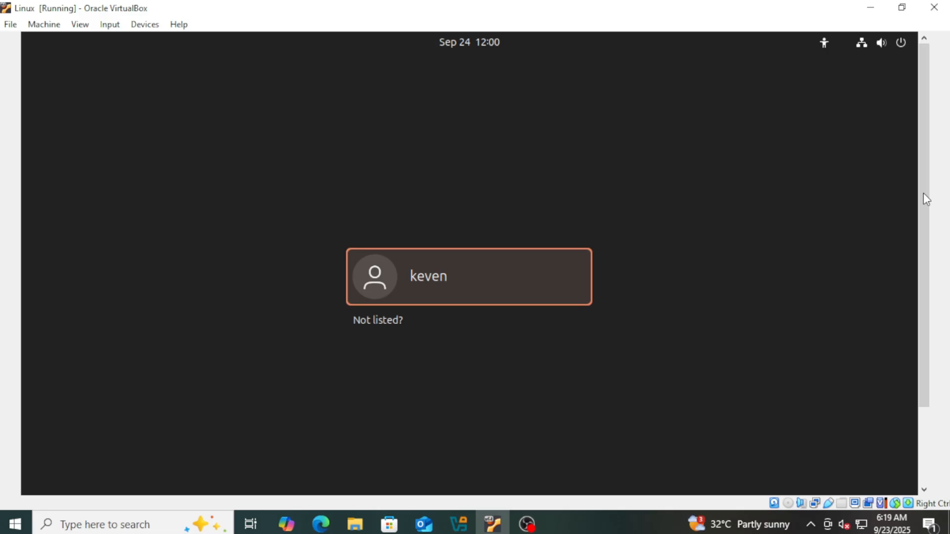
- Log in to the Ubuntu desktop with the listed user account by entering its password
{"action": "key", "text": "Return"}
{"action": "type", "text": "•••••••"}
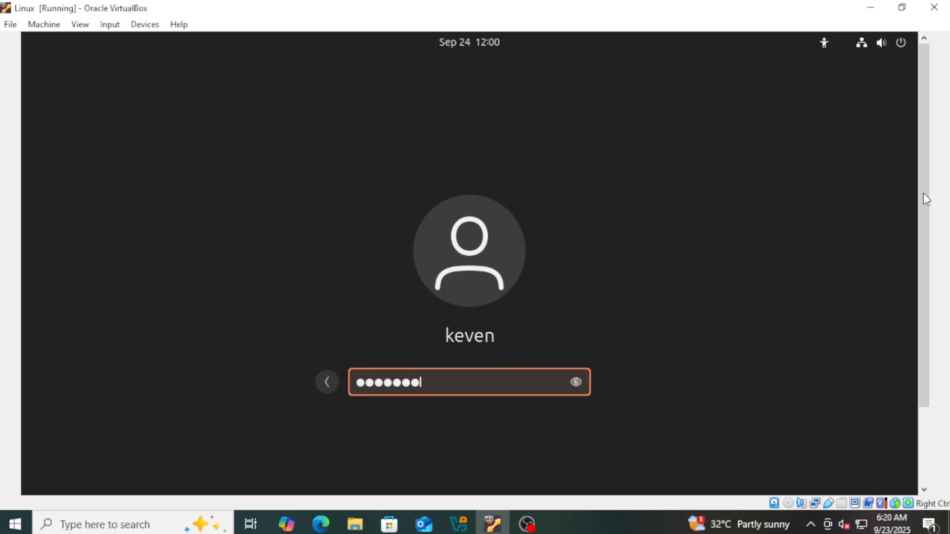
{"action": "type", "text": "••"}
{"action": "key", "text": "Return"}
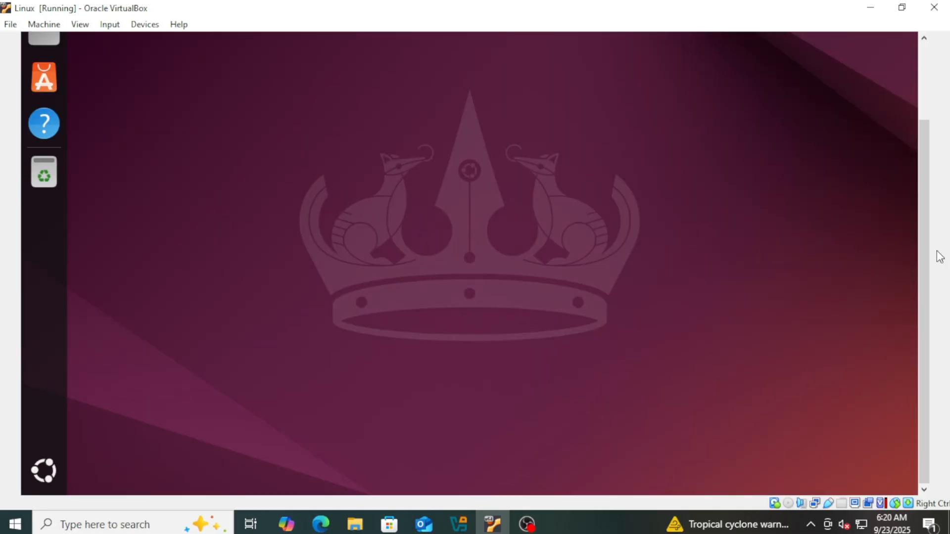
{"action": "left_click_drag", "start_coordinate": [928, 257], "coordinate": [917, 157]}
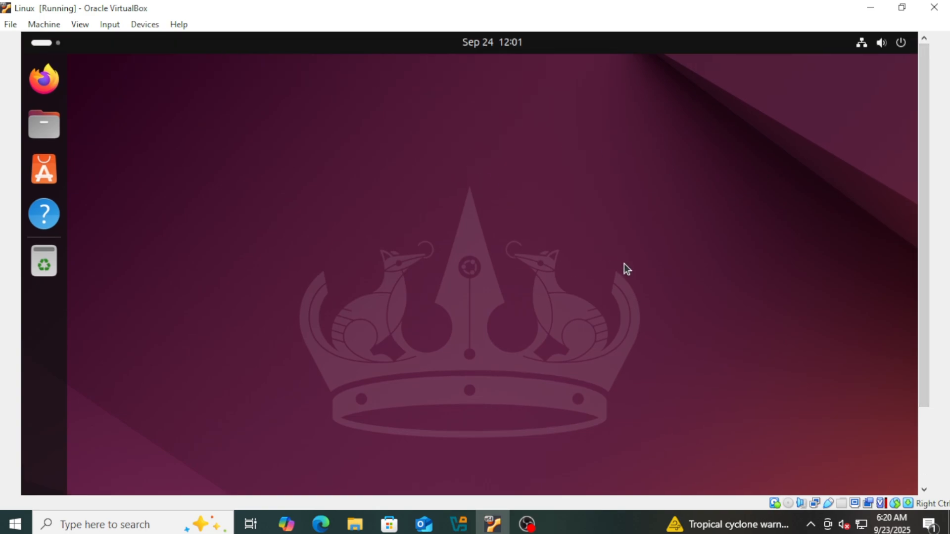
{"action": "left_click_drag", "start_coordinate": [922, 358], "coordinate": [924, 360]}
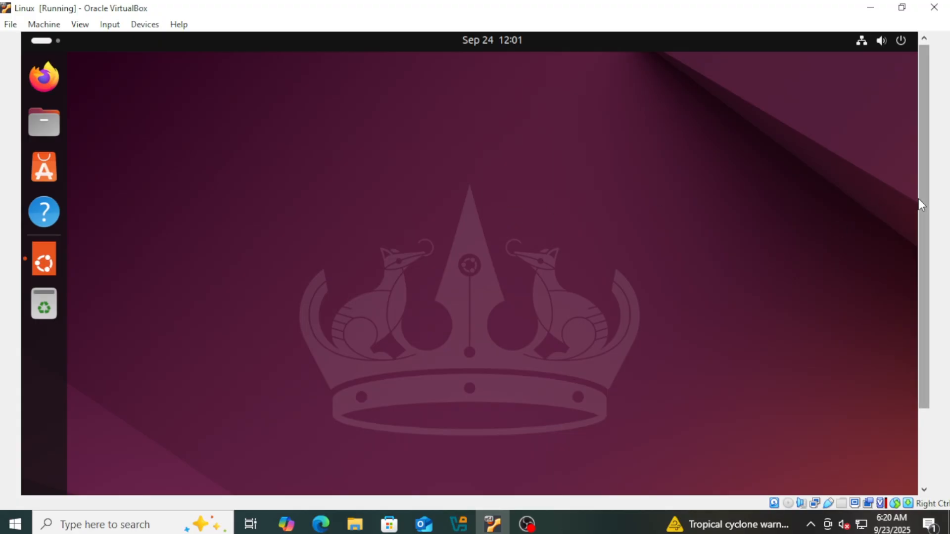
{"action": "mouse_move", "coordinate": [918, 198]}
{"action": "left_mouse_down"}
{"action": "mouse_move", "coordinate": [928, 294]}
{"action": "mouse_move", "coordinate": [915, 190]}
{"action": "left_mouse_up"}
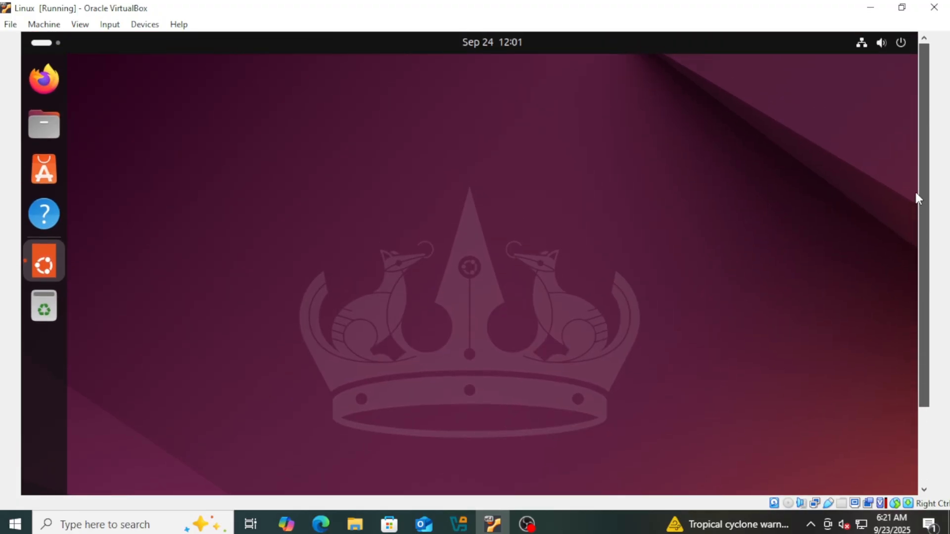